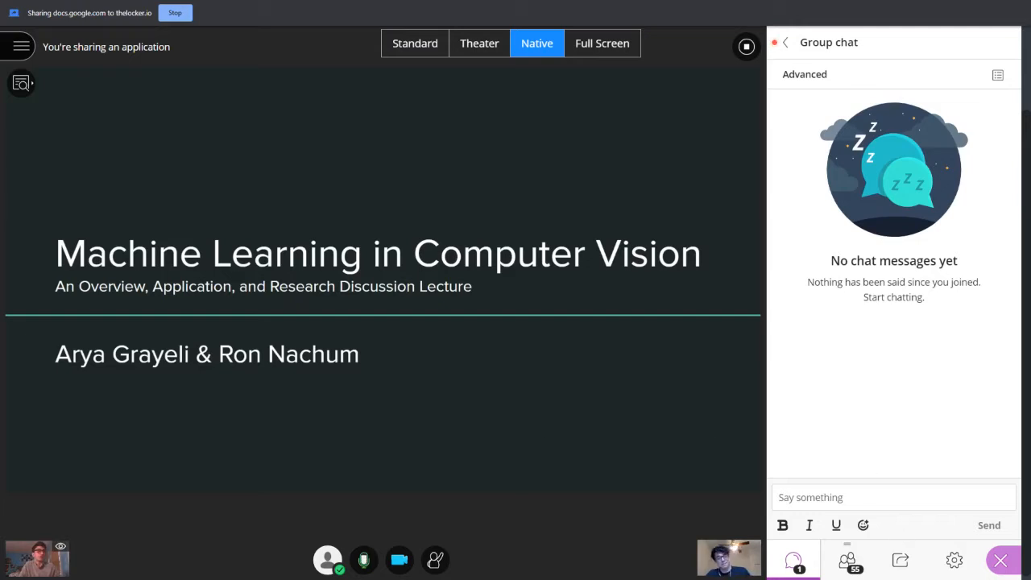
Advance through the Overview slide to the lecture structure slide and hide the group chat.
click(704, 334)
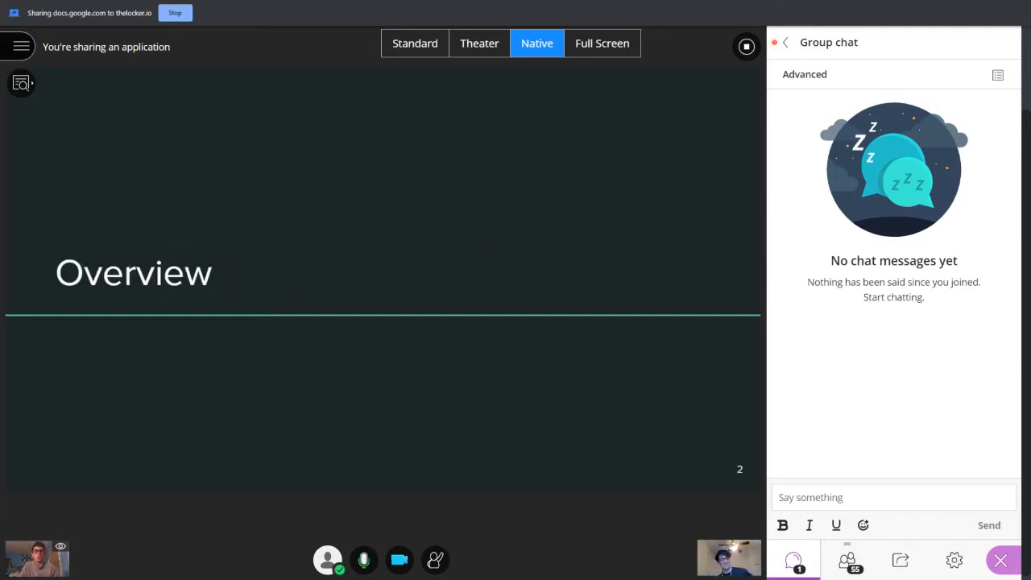
key(Right)
click(775, 42)
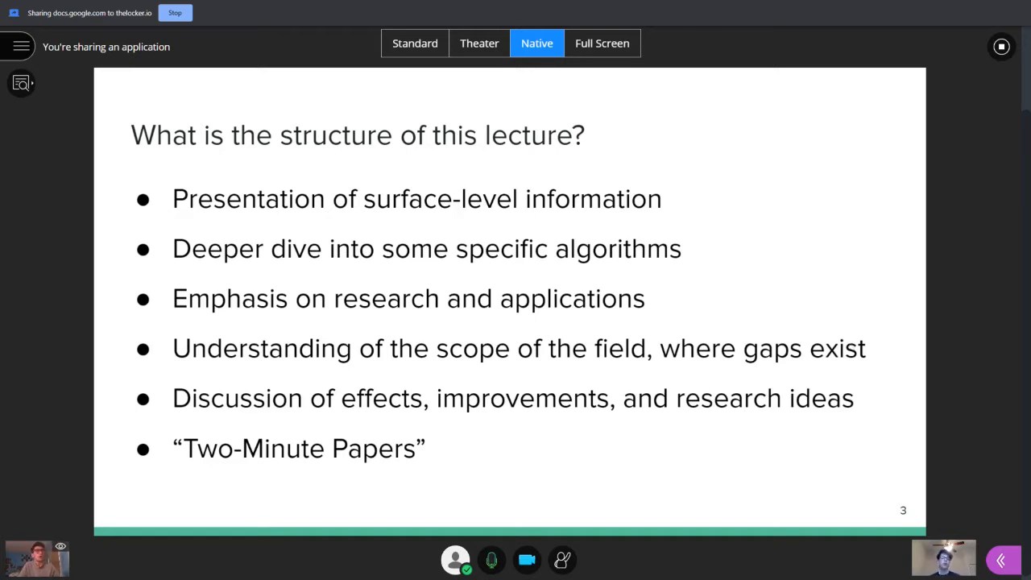
Advance the deck to slide 4, "What is Computer Vision (CV)?".
click(811, 377)
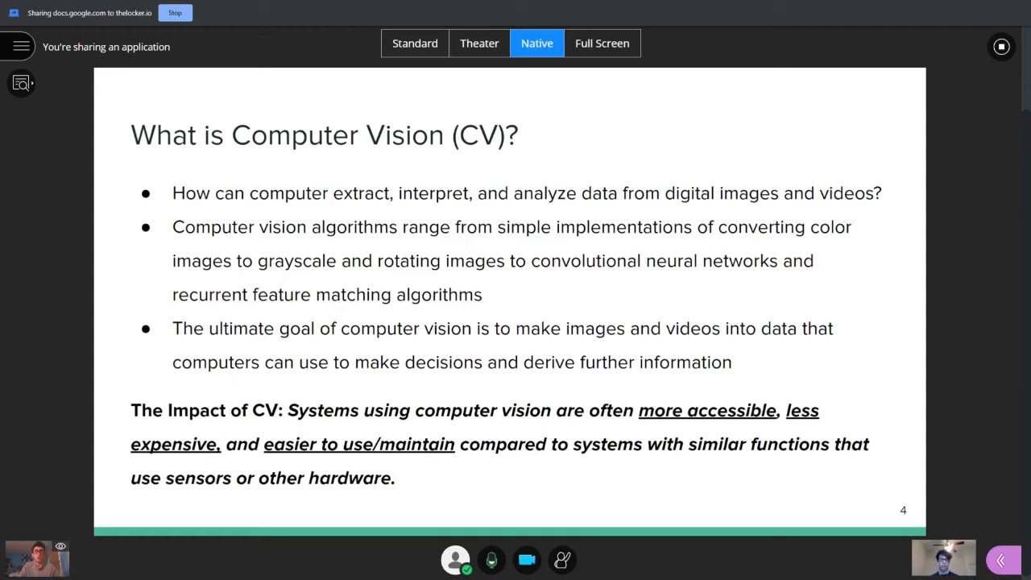
Advance through the Subtopics slide to the "Object Recognition (Images)" section slide.
key(Right)
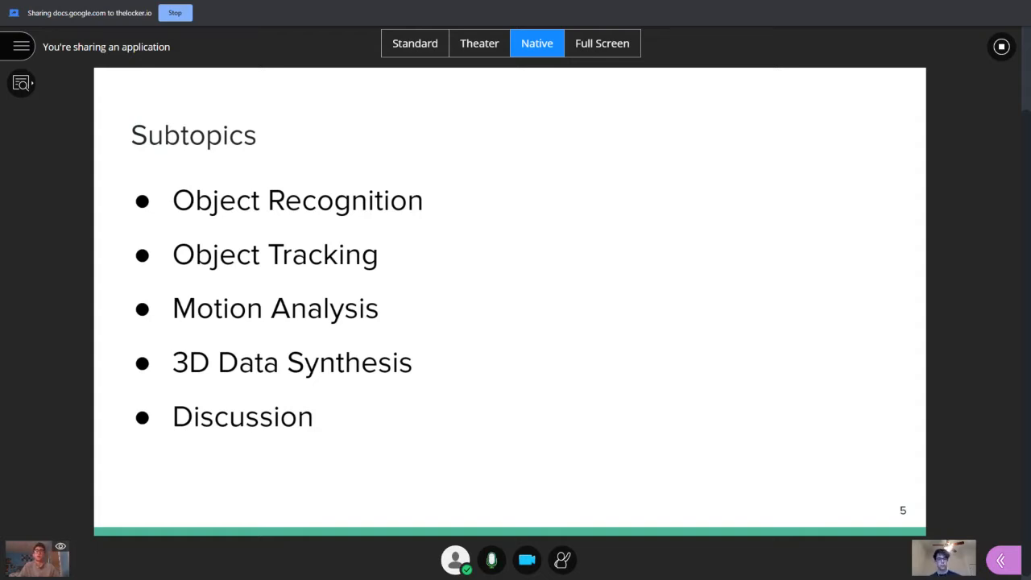
key(Right)
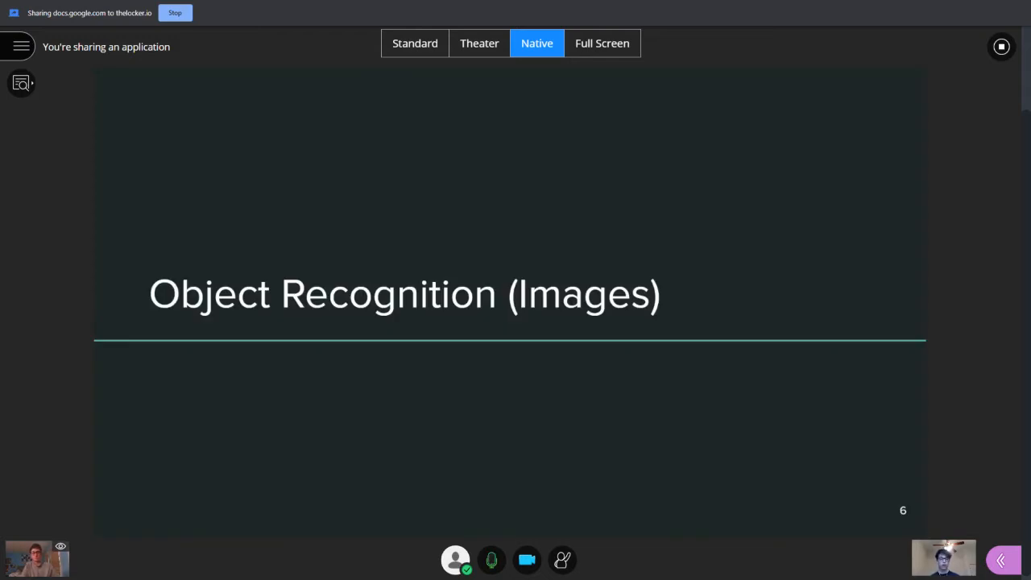
Advance through the Object Recognition overview to the Algorithm Details slide.
key(Right)
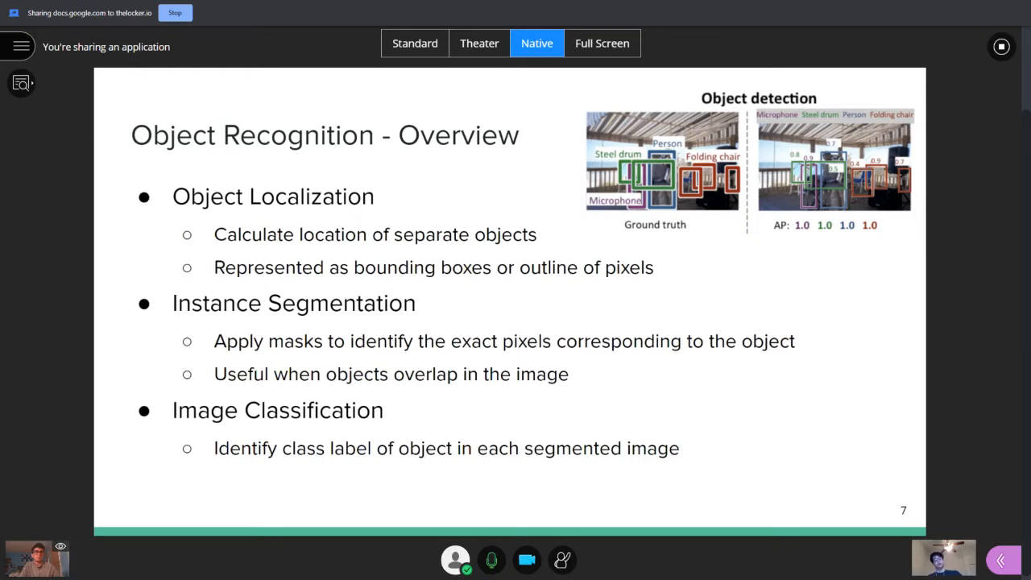
key(Right)
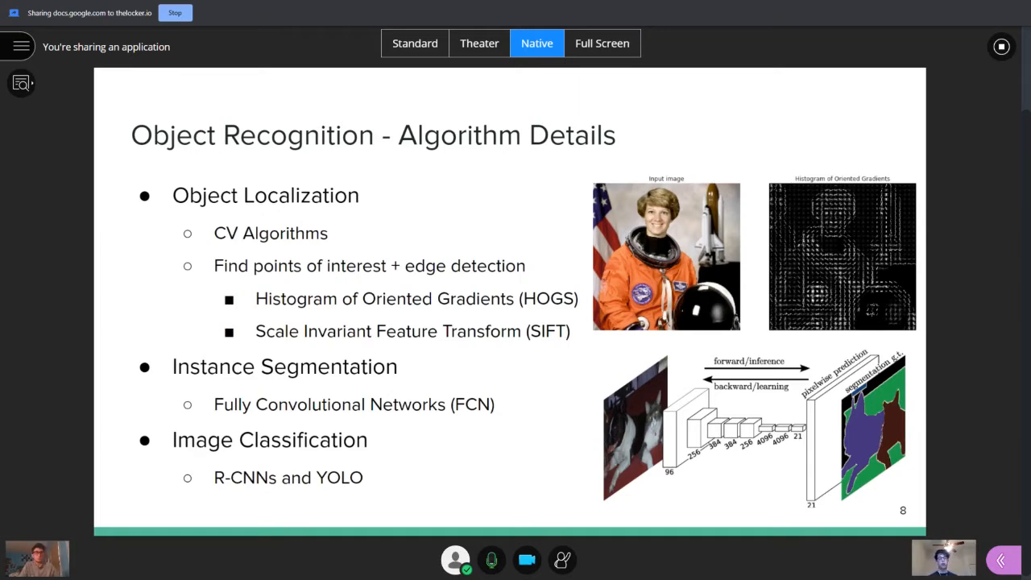
key(Right)
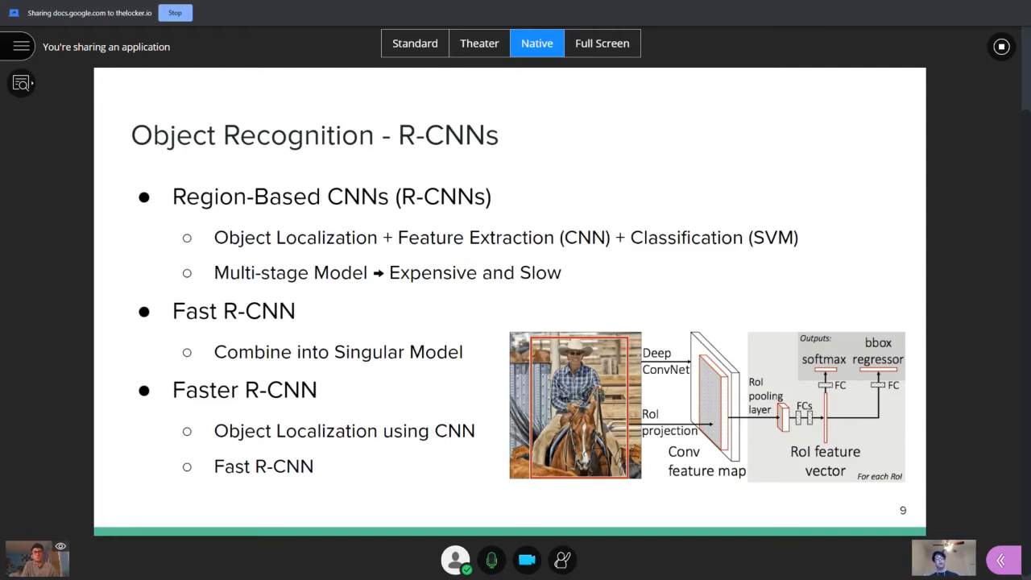
key(Right)
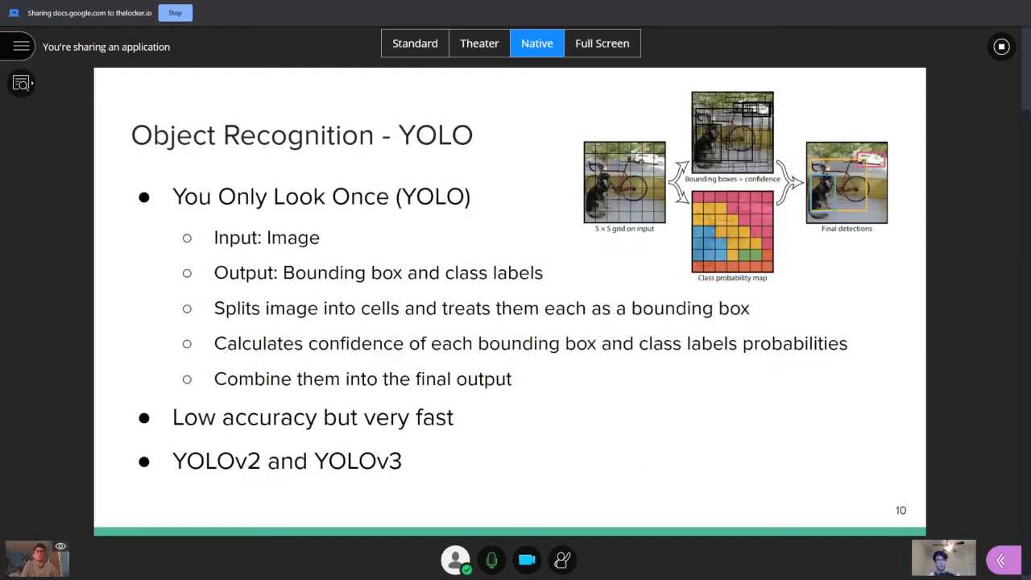
key(Left)
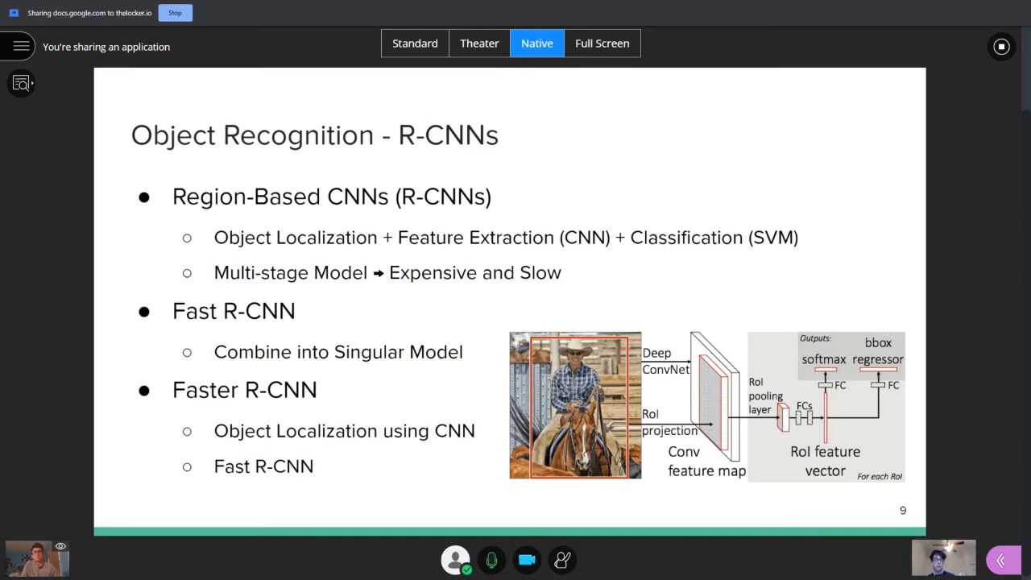
Advance through the YOLO slide to the Object Recognition - Applications slide.
key(Right)
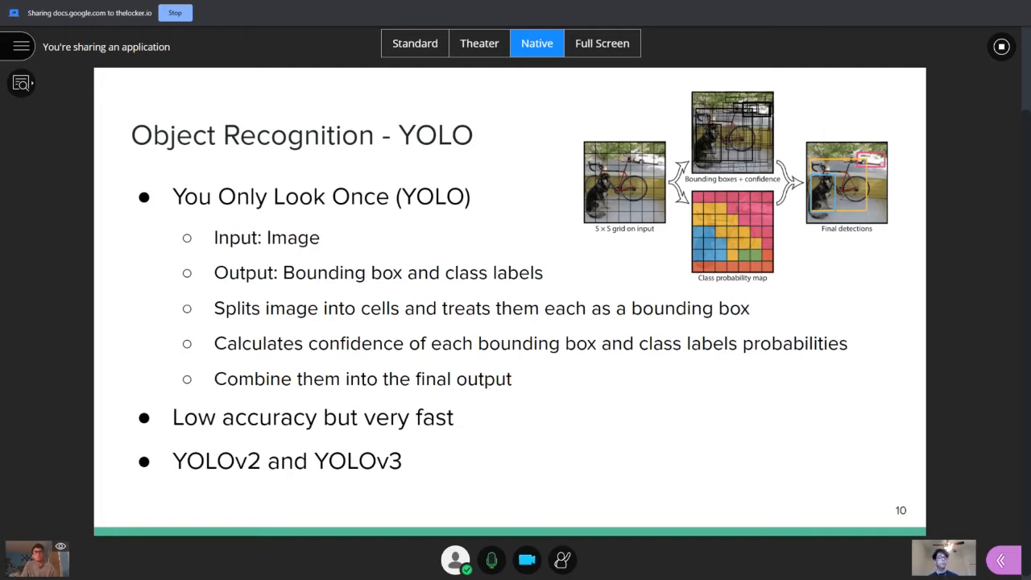
key(Right)
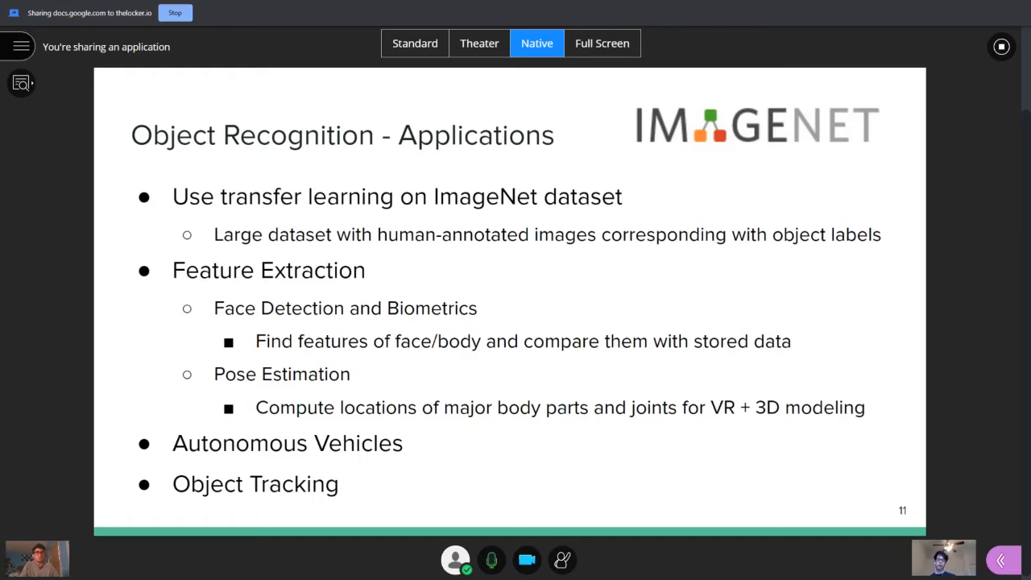
Advance to the "Object Tracking (Videos)" section title slide.
key(Right)
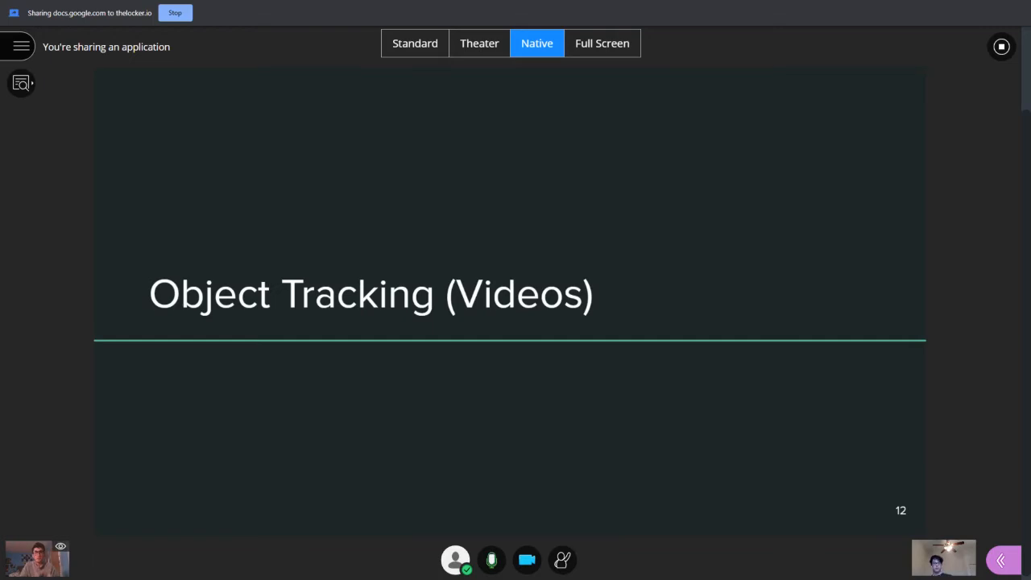
Advance to the Object Tracking - Overview slide.
key(Right)
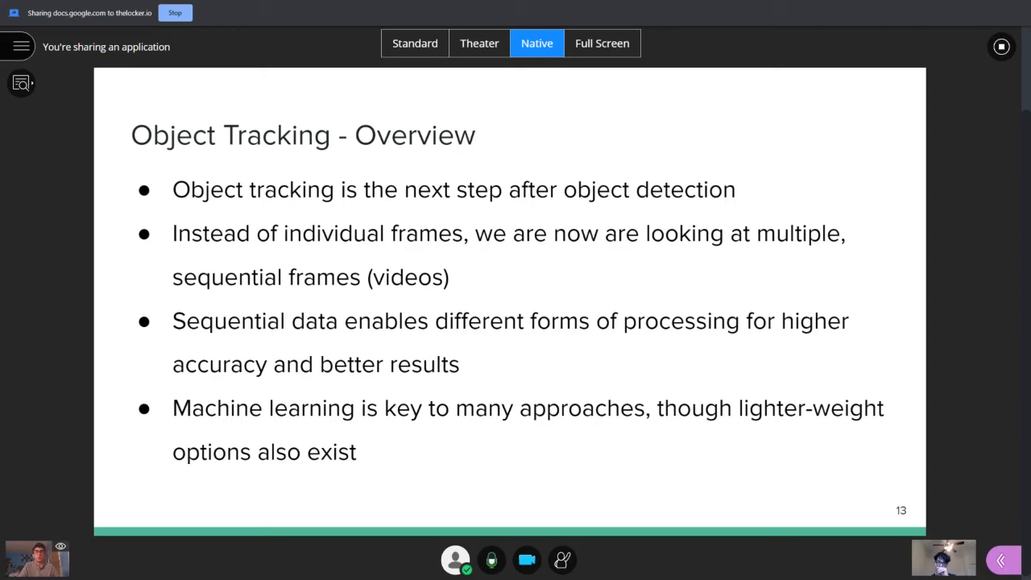
key(Right)
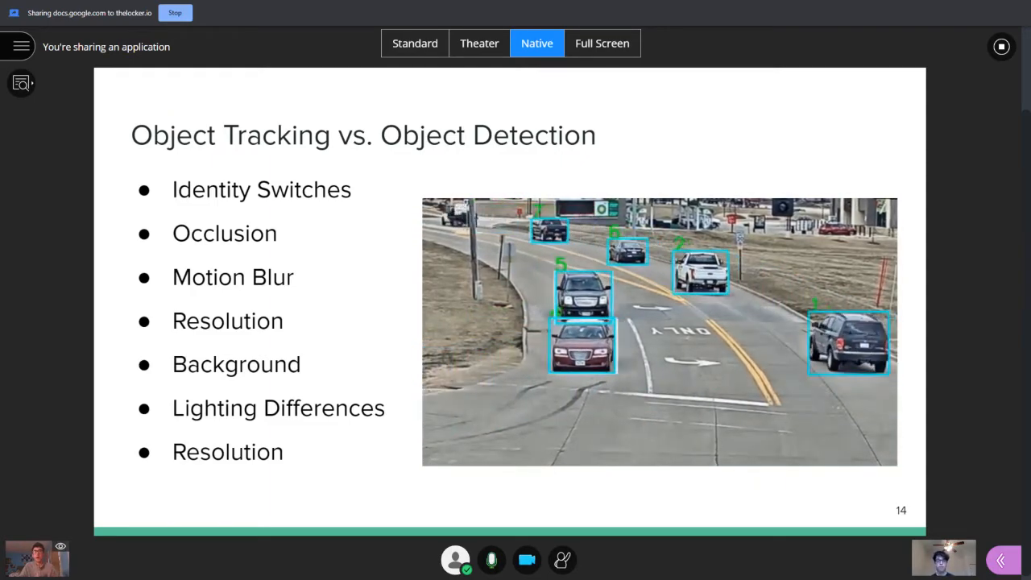
key(Right)
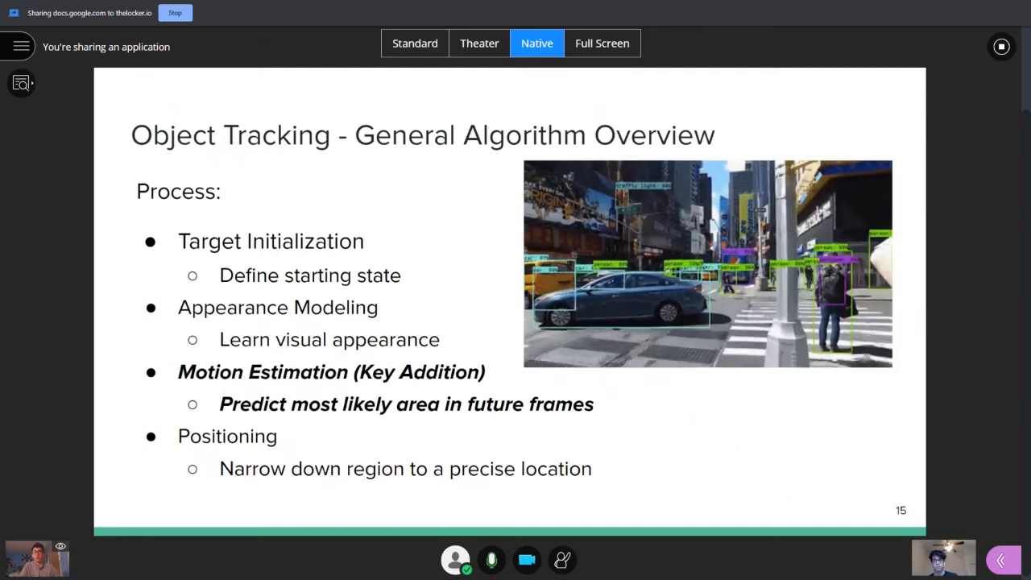
key(Right)
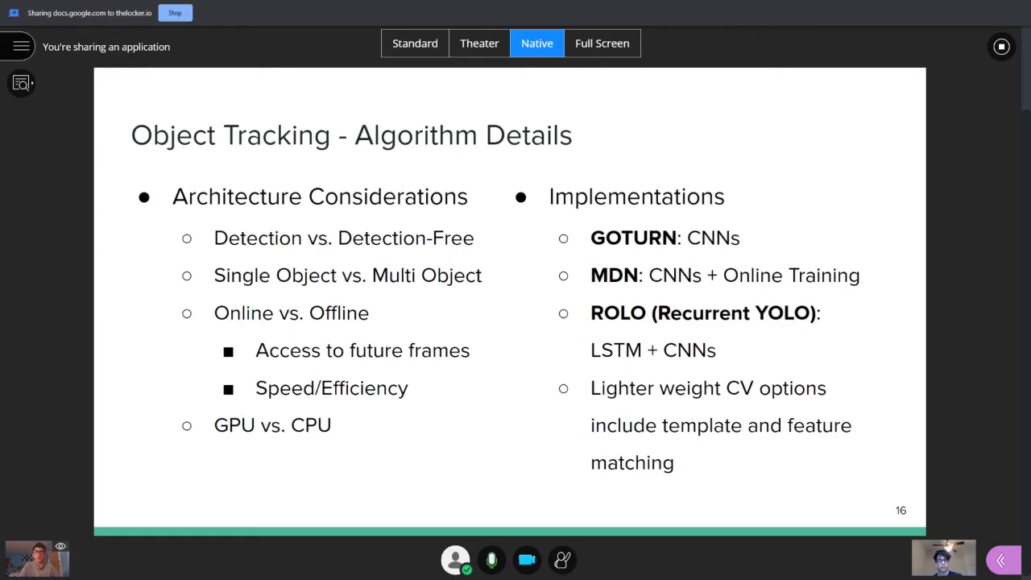
Advance to the "Object Tracking - Dive Into ROLO" Recurrent YOLO diagram slide.
key(Right)
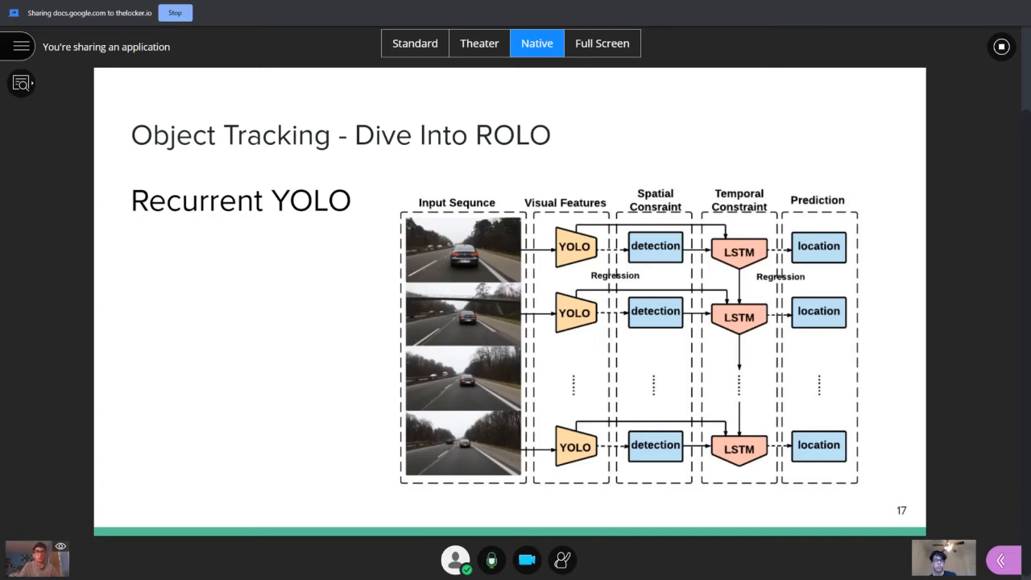
Reveal the second ROLO architecture diagram, then advance to the Object Tracking - Applications slide.
key(Right)
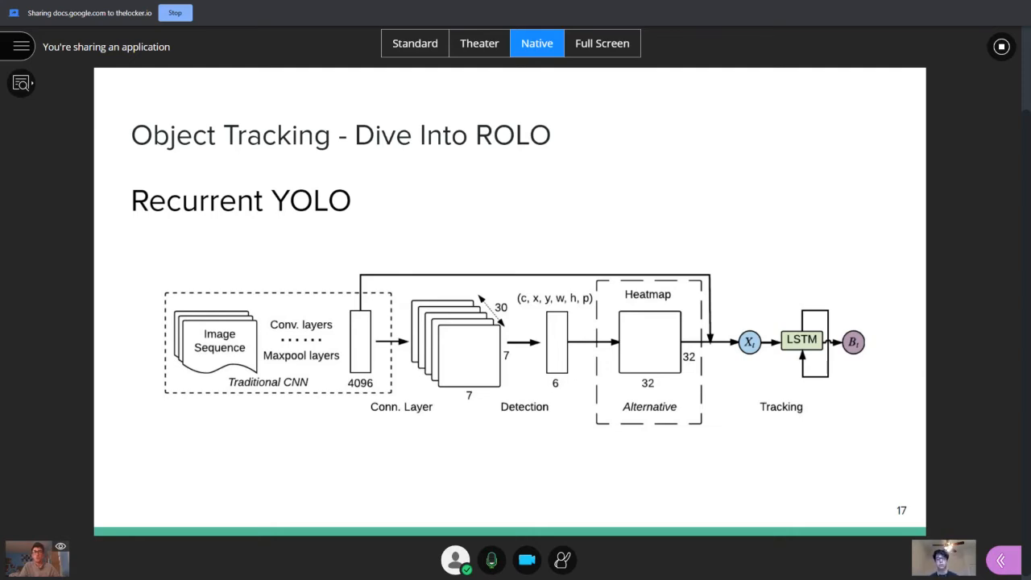
key(Right)
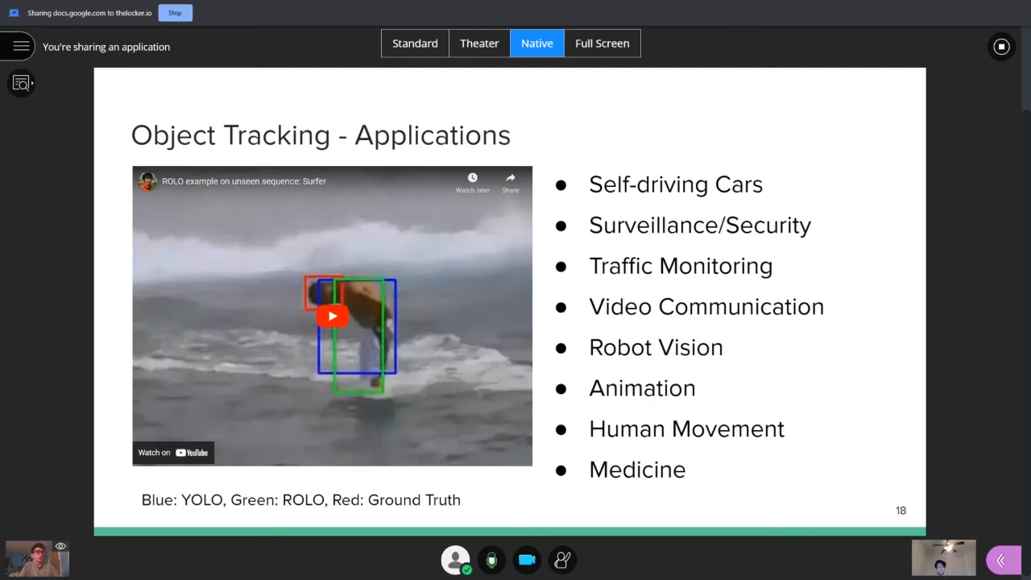
Play the embedded surfer tracking video, pausing it and dismissing the suggested videos overlay.
click(341, 316)
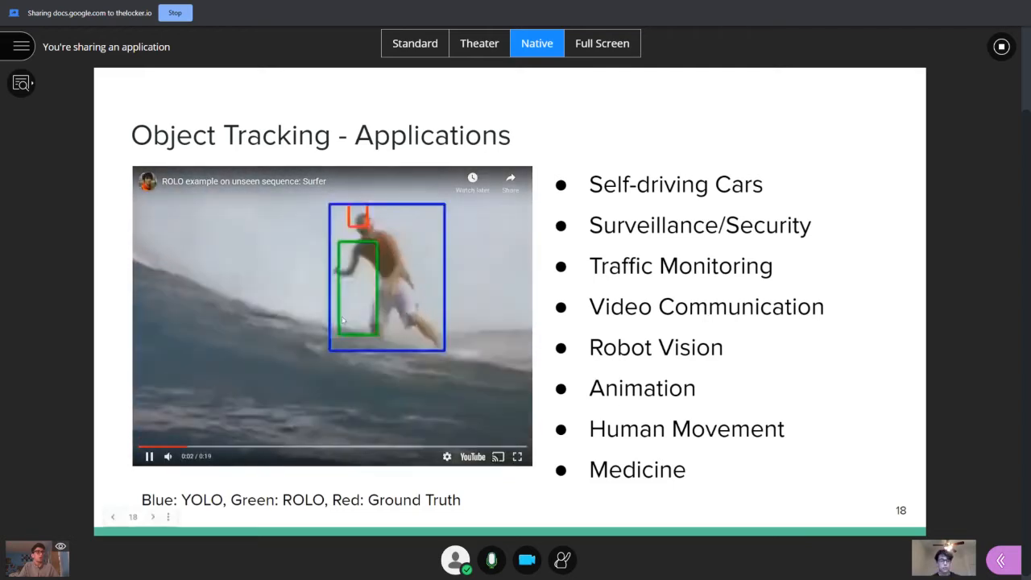
click(342, 316)
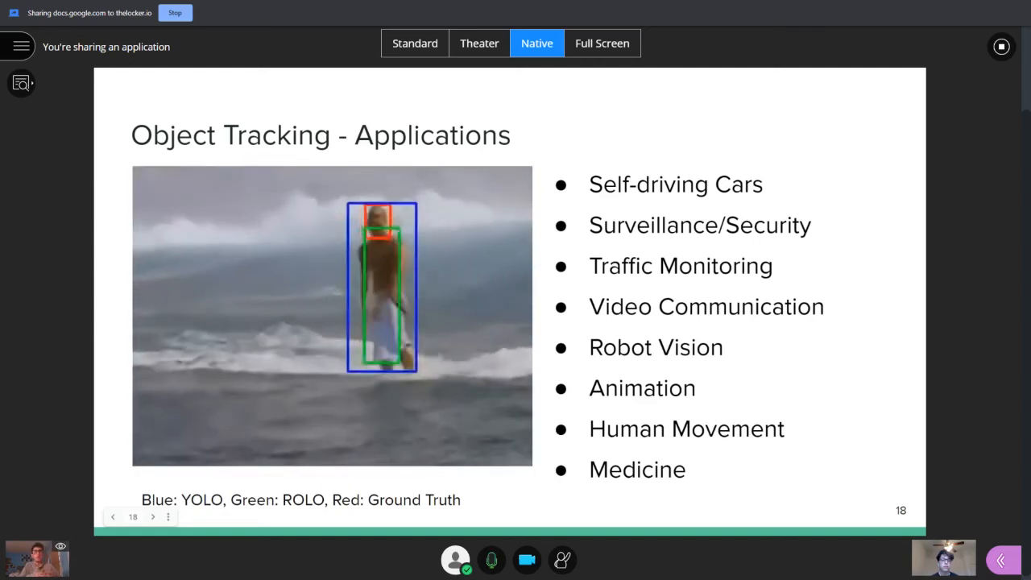
click(451, 338)
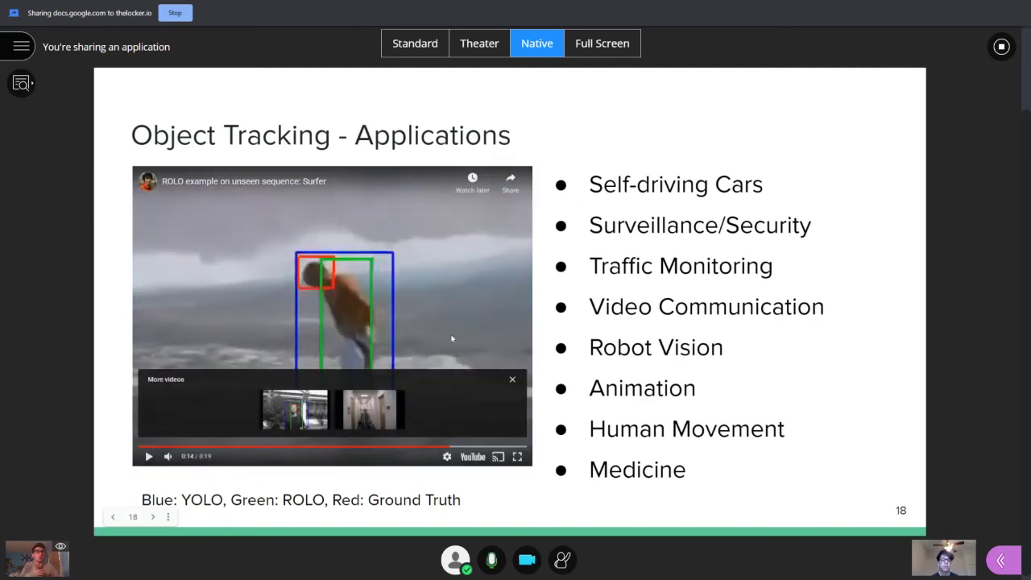
click(512, 378)
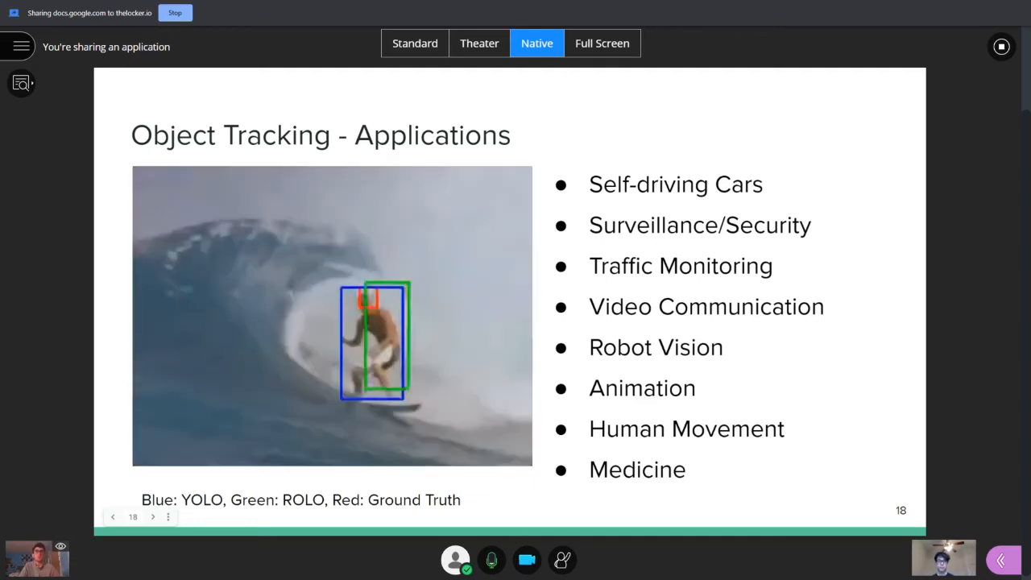
Advance through the Motion Analysis title and Overview slides to the Algorithms slide 21.
key(Right)
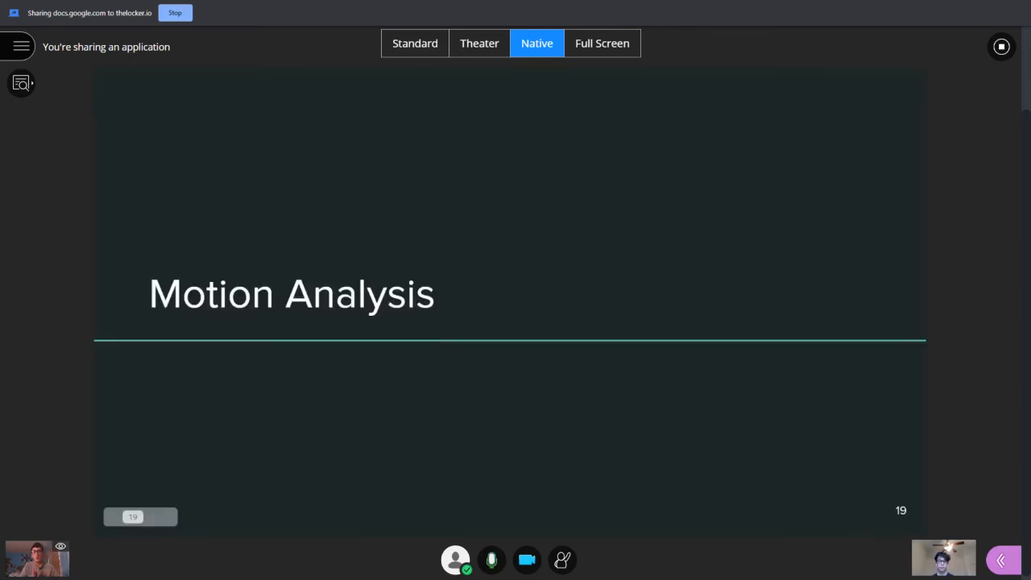
key(Right)
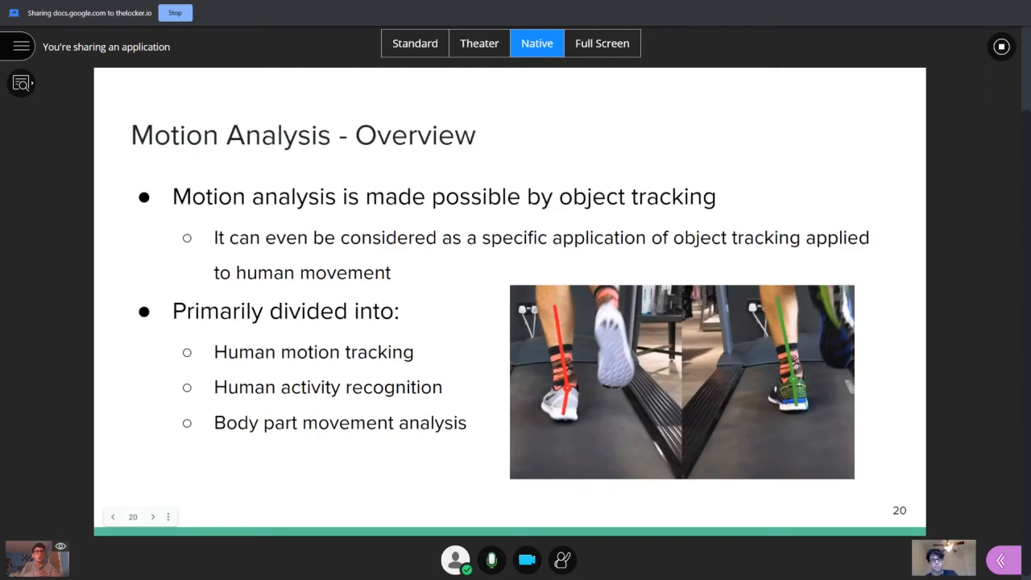
key(Right)
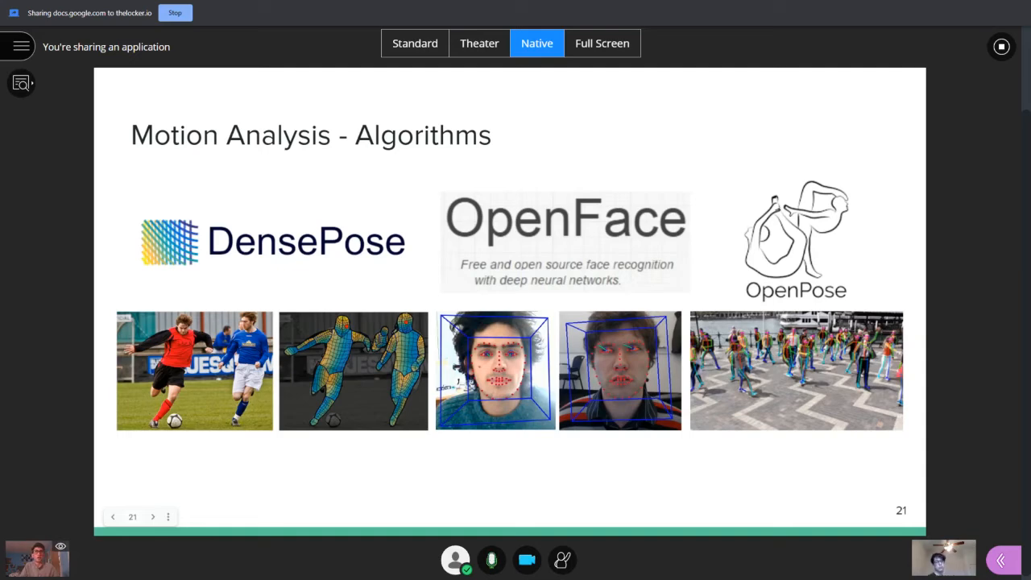
Advance through the OpenFace Deep Dive slides 22 and 23 to the next OpenFace detail slide.
key(Right)
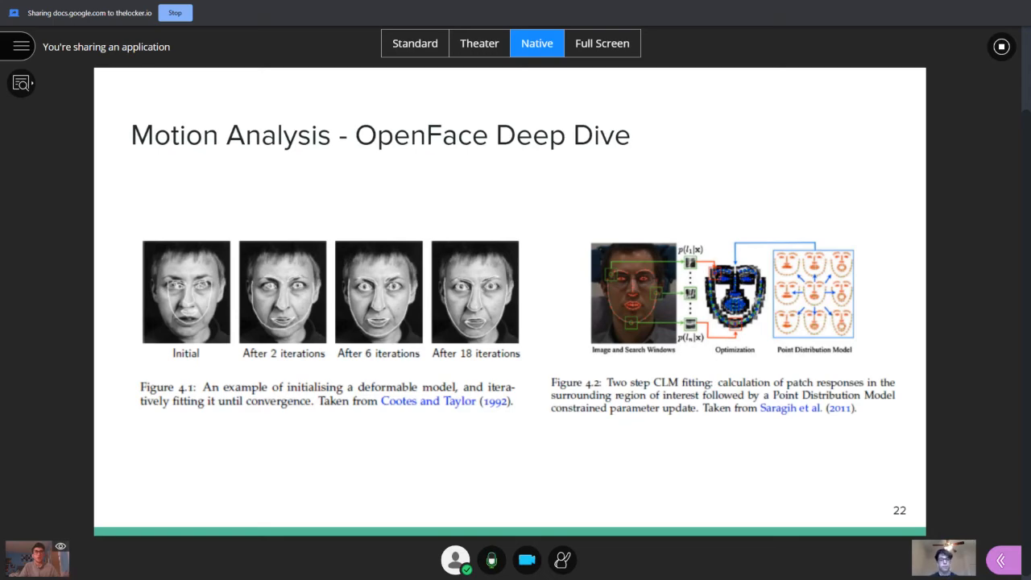
key(Right)
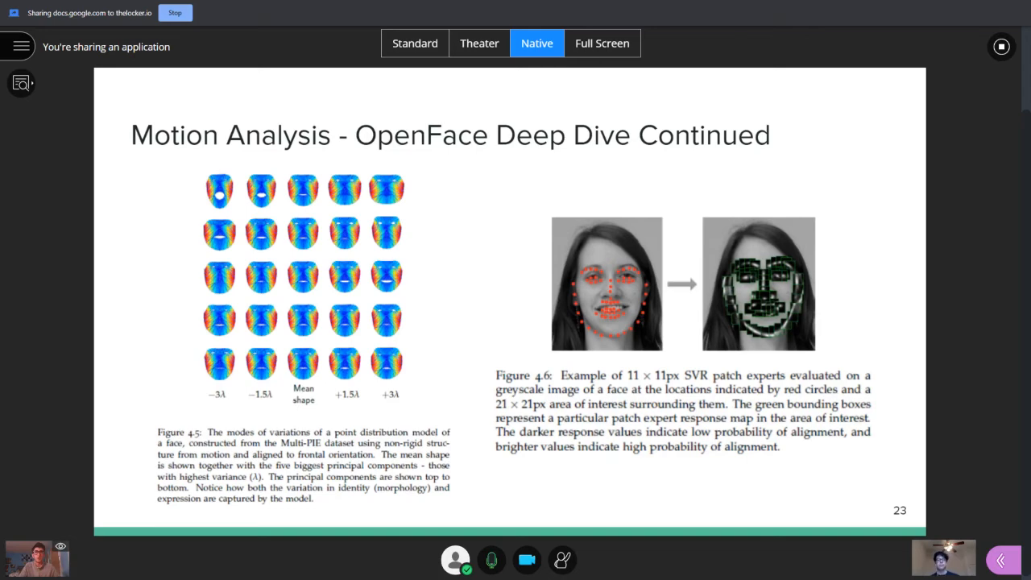
key(Right)
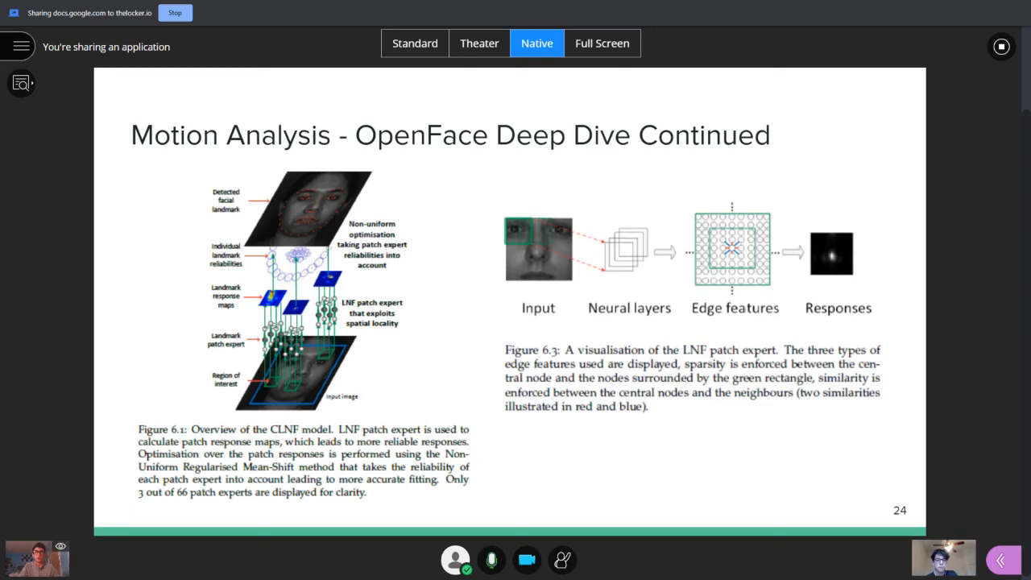
Advance to slide 25, Motion Analysis - Example Applications.
key(Right)
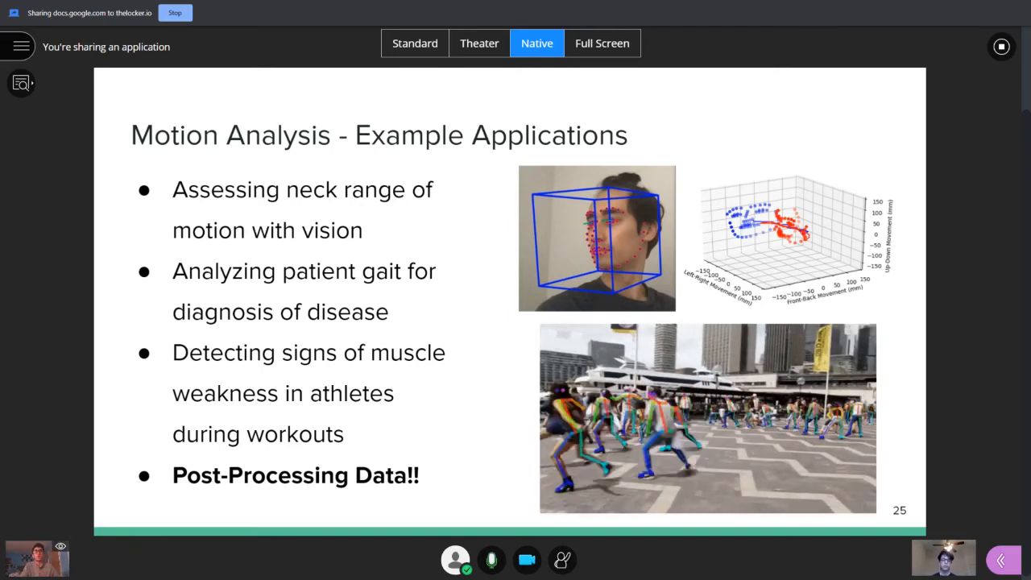
Advance past the 3D Data Synthesis title to slide 27, 3D Data Synthesis - Overview.
key(Right)
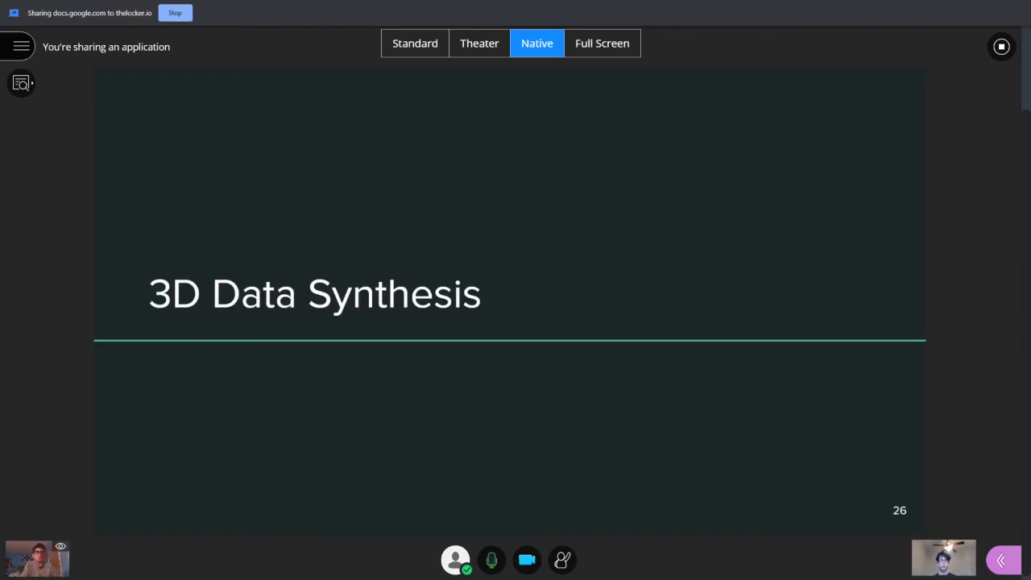
key(Right)
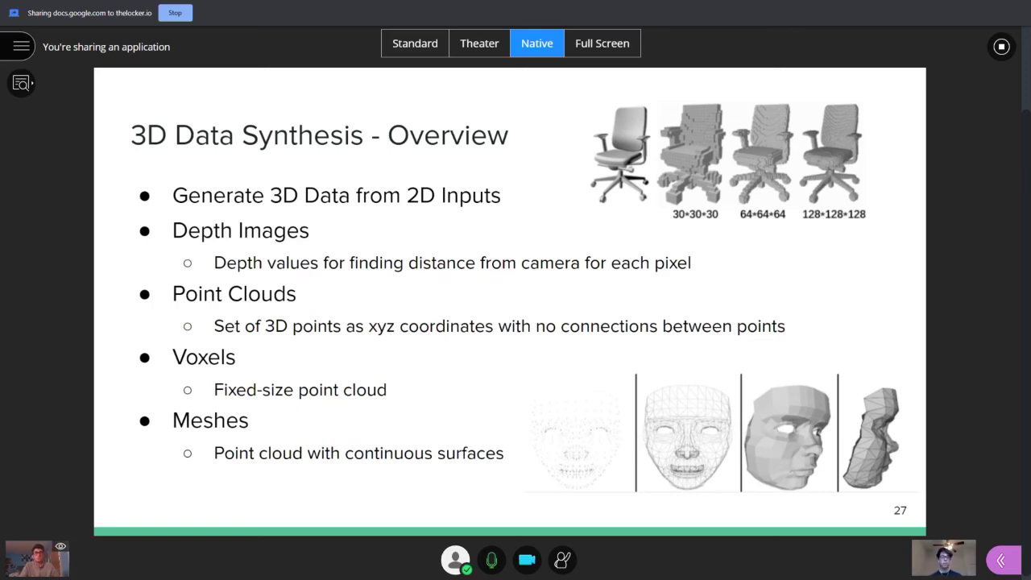
Advance through slide 28, Algorithm Details, to slide 29, Autoencoder-based CNN.
key(Right)
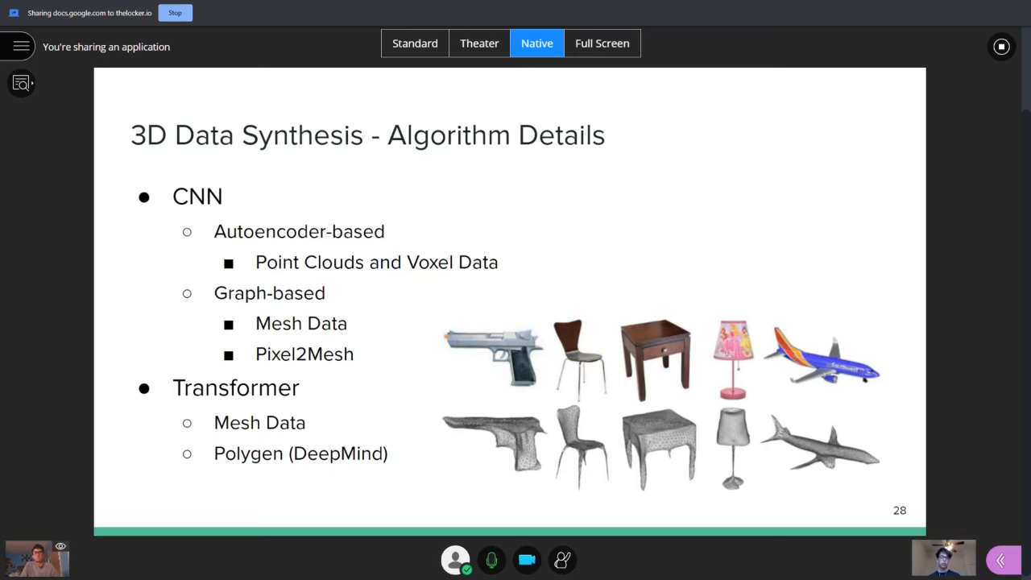
key(Right)
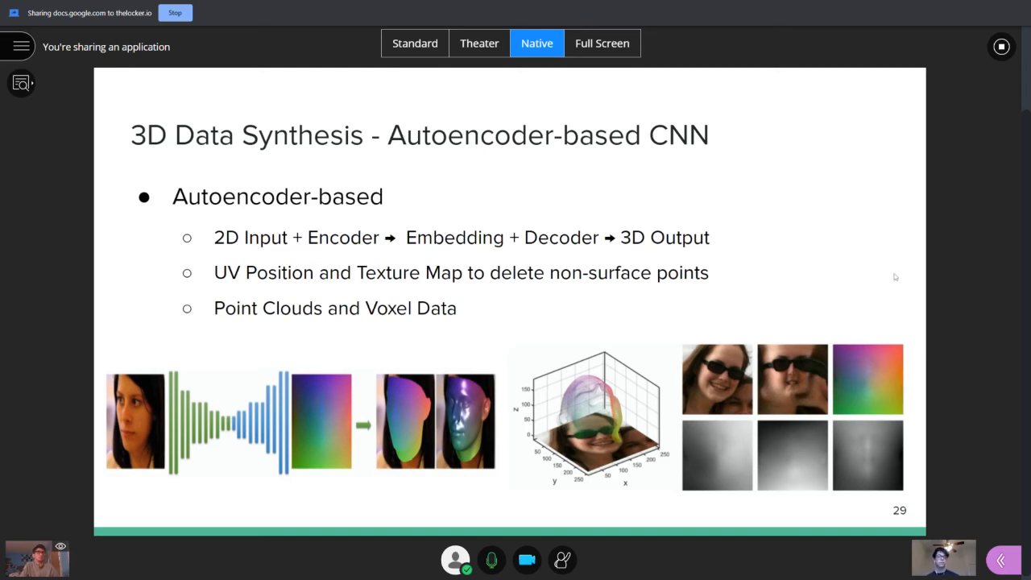
Advance to slide 30, 3D Data Synthesis - Graph-based CNN.
key(Right)
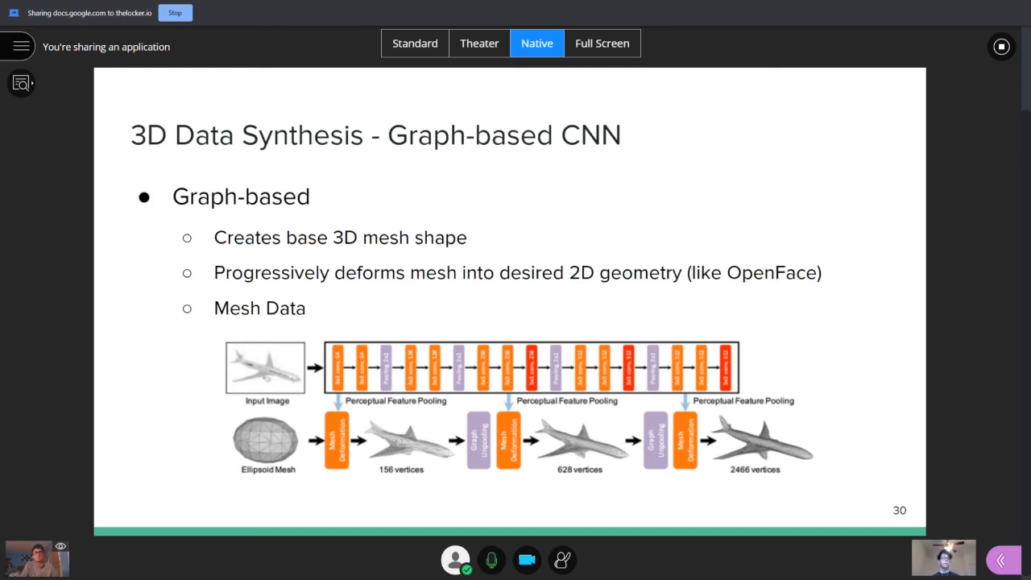
Advance to slide 31, the Transformer-based Model slide.
key(Right)
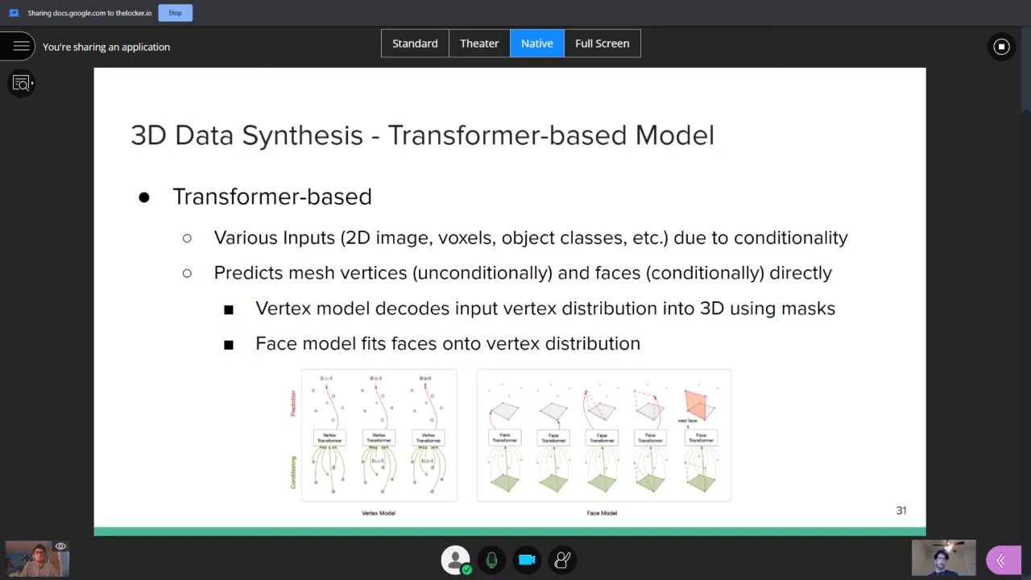
Advance to slide 32, 3D Data Synthesis - Applications.
key(Right)
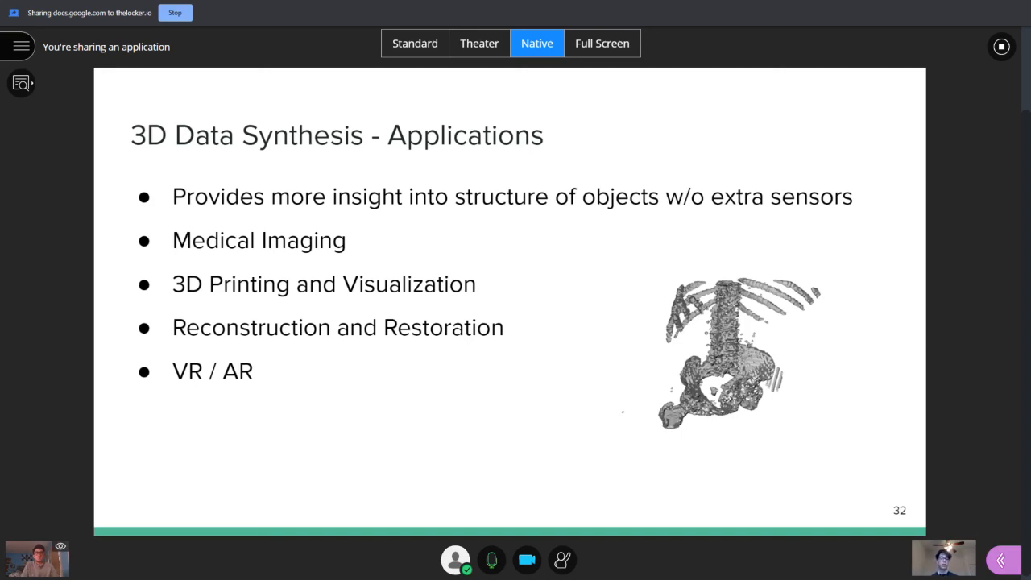
Advance through Let's Discuss! and Discussion Question Ideas to slide 35, Want to Learn More?
key(Right)
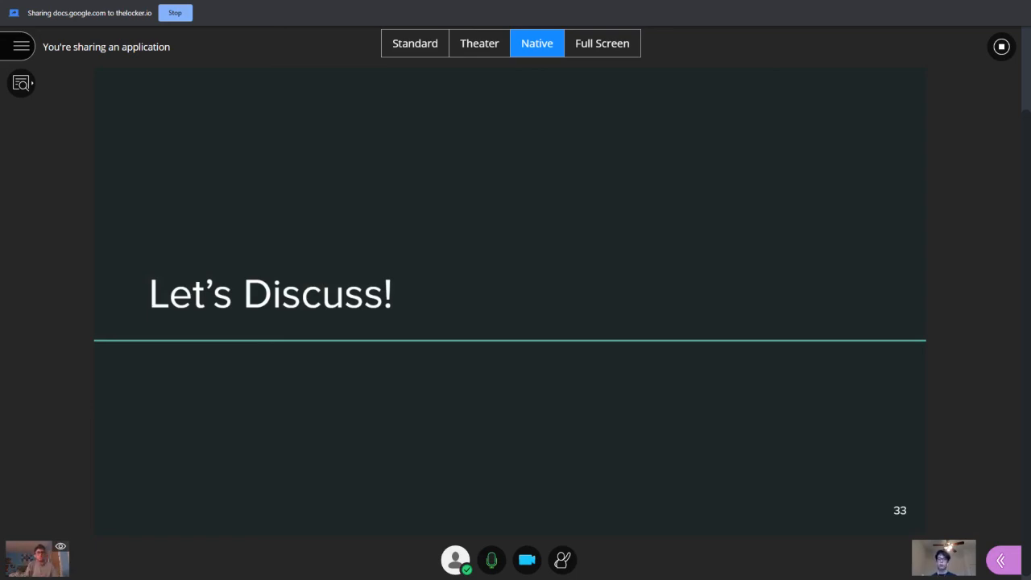
key(Right)
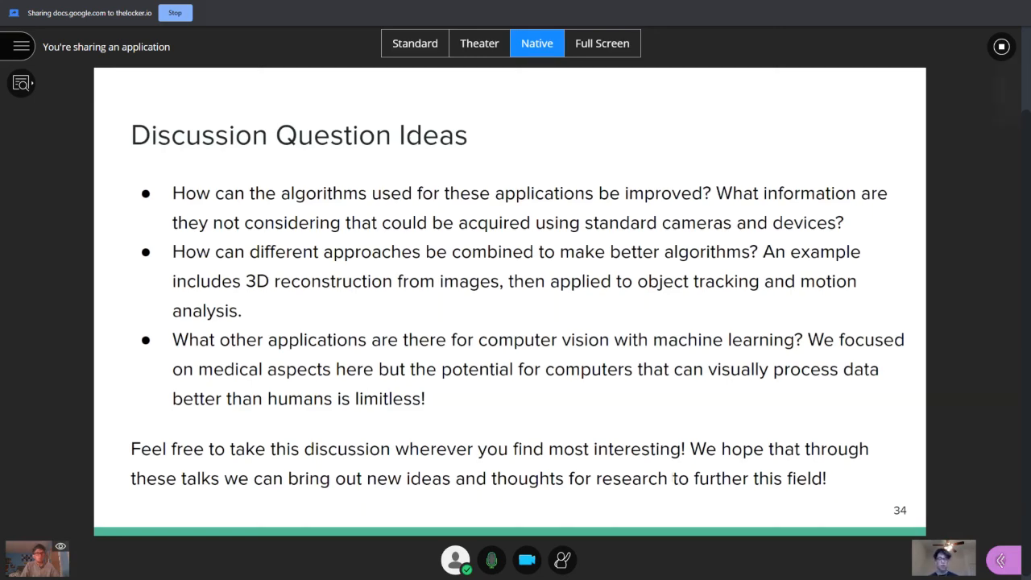
key(Right)
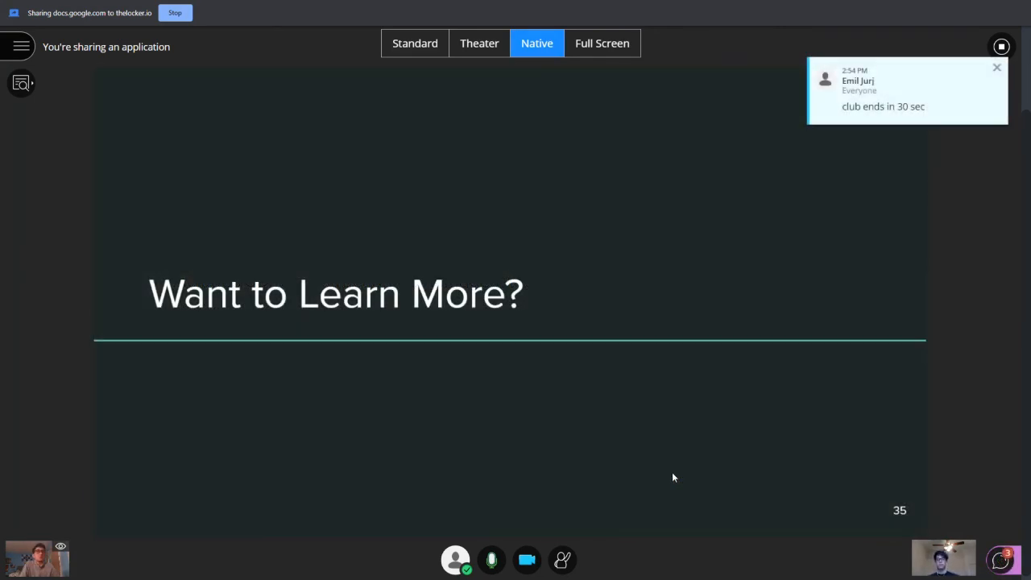
Advance through Further Reading to the Science Fair Projects slide, then return to slide 36.
key(Right)
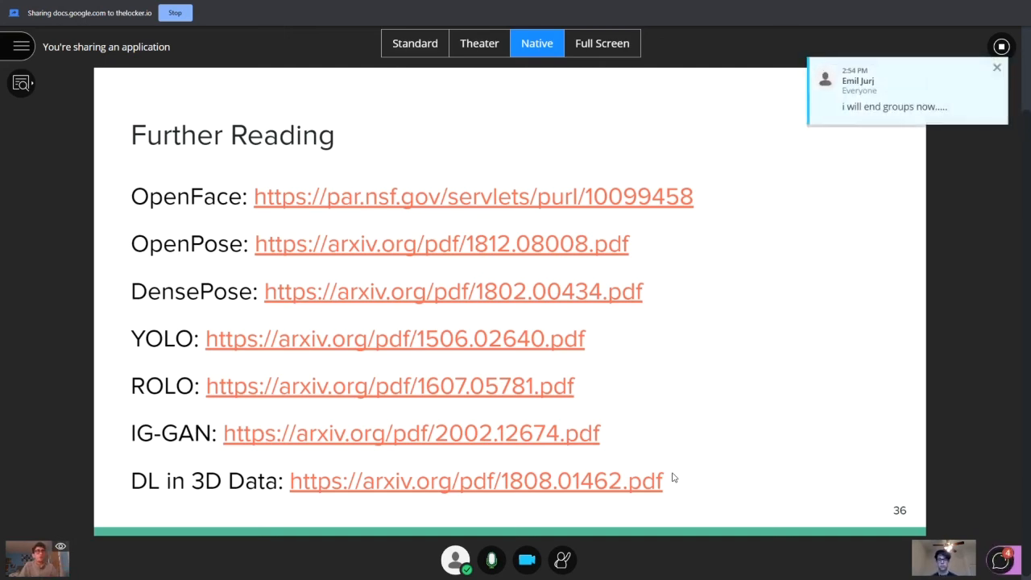
key(Right)
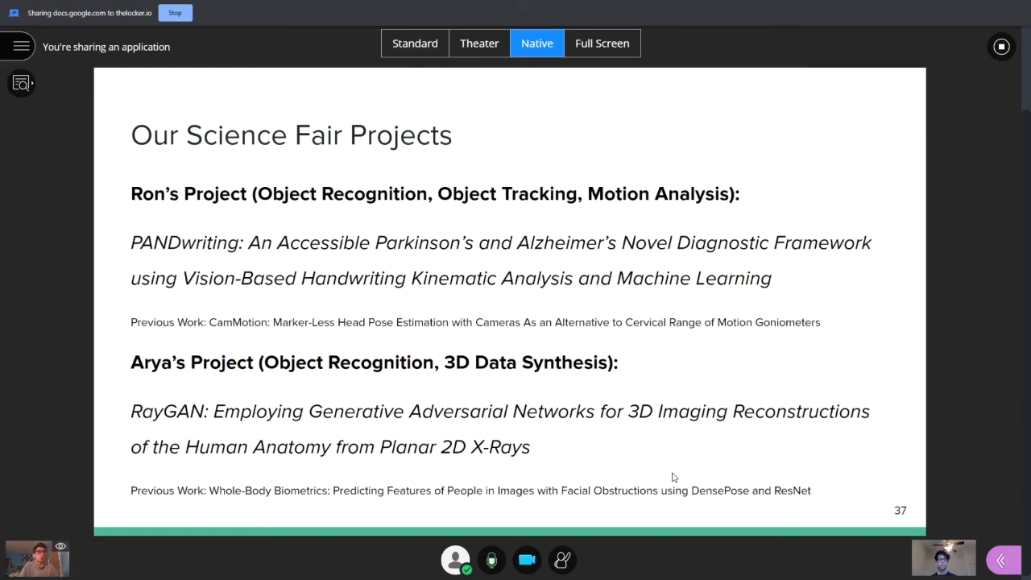
key(Left)
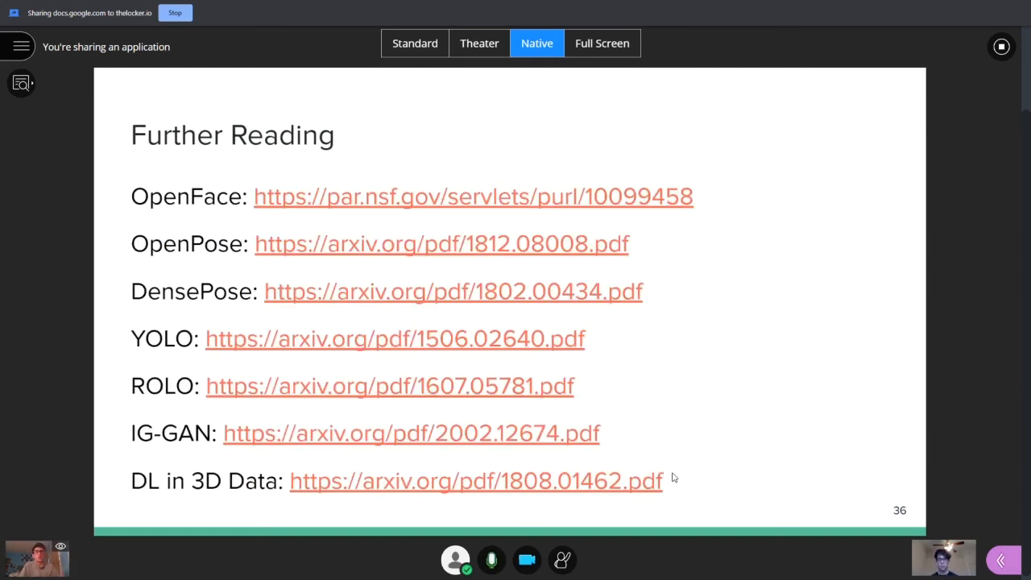